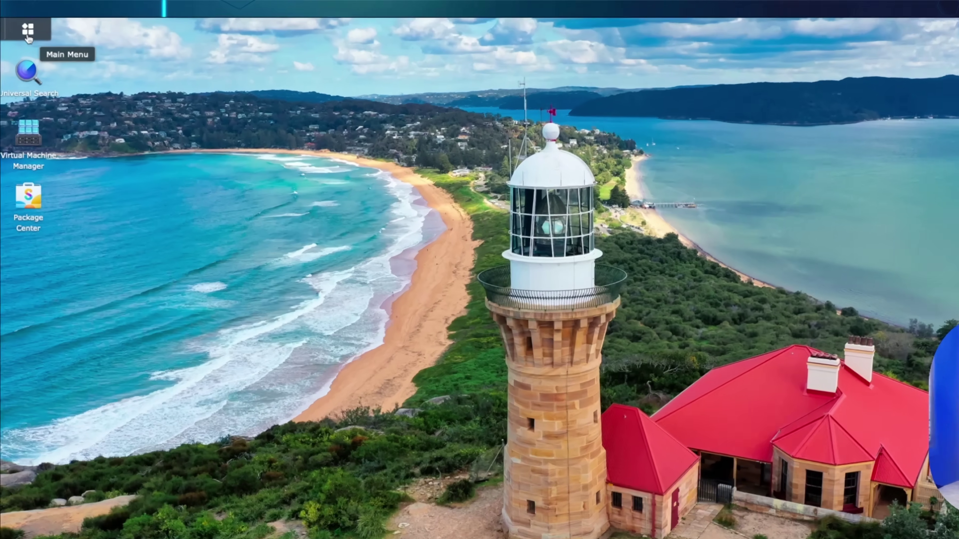
- Find Package Center through the Main Menu search and install Container Manager
click(23, 25)
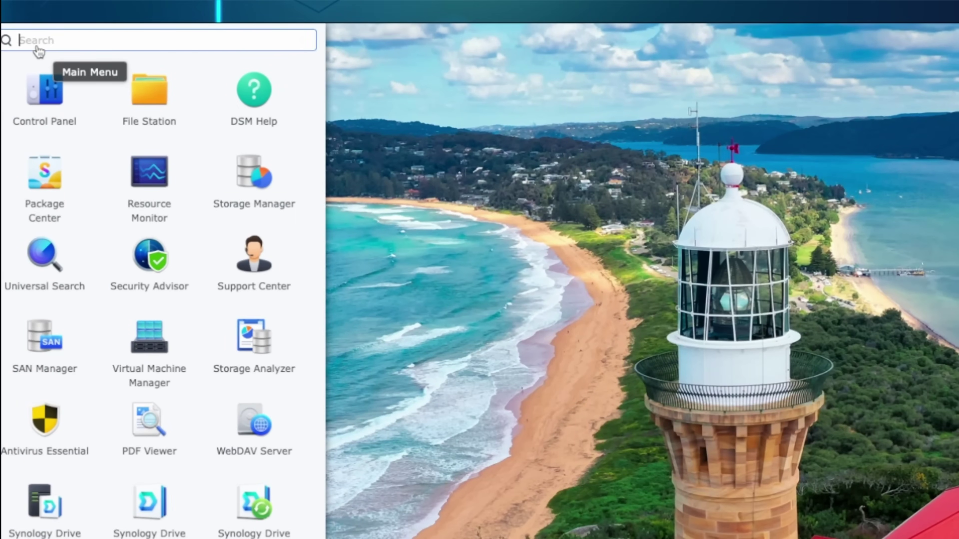
text(package center)
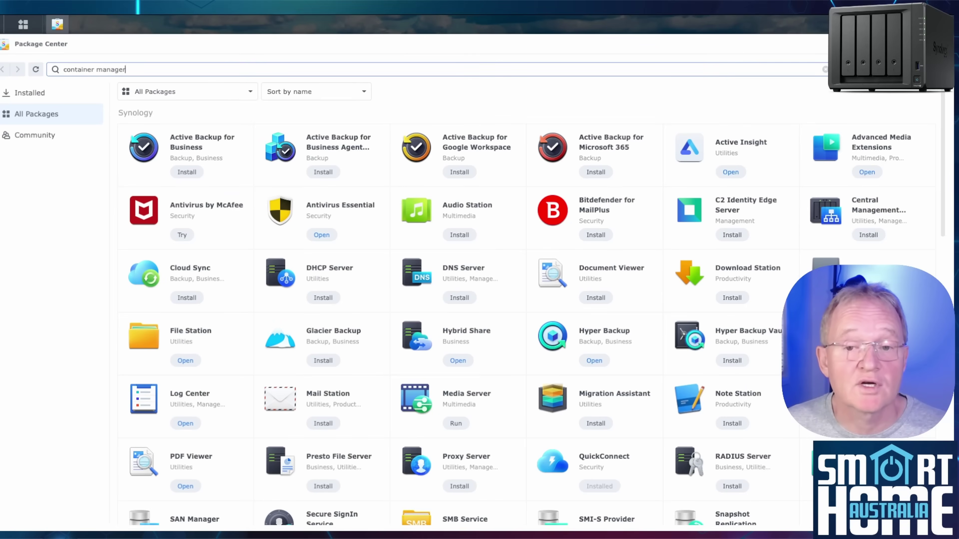
key(Return)
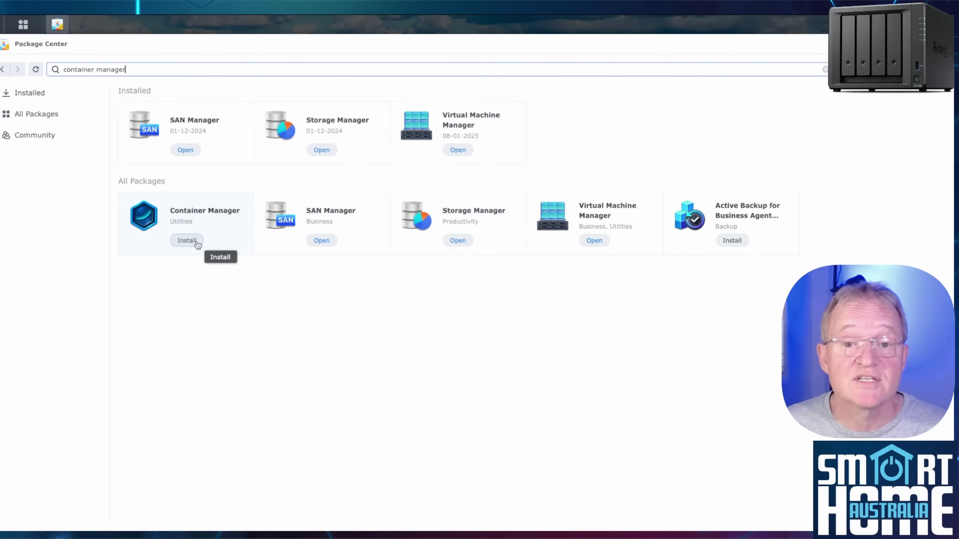
click(197, 244)
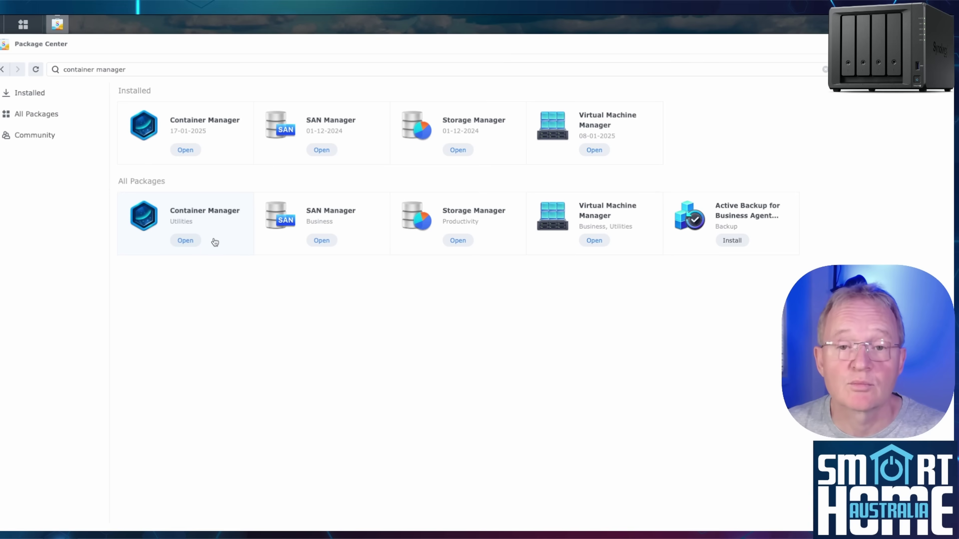
- Find the official homeassistant/home-assistant image in Container Manager's Registry and start its download
click(198, 241)
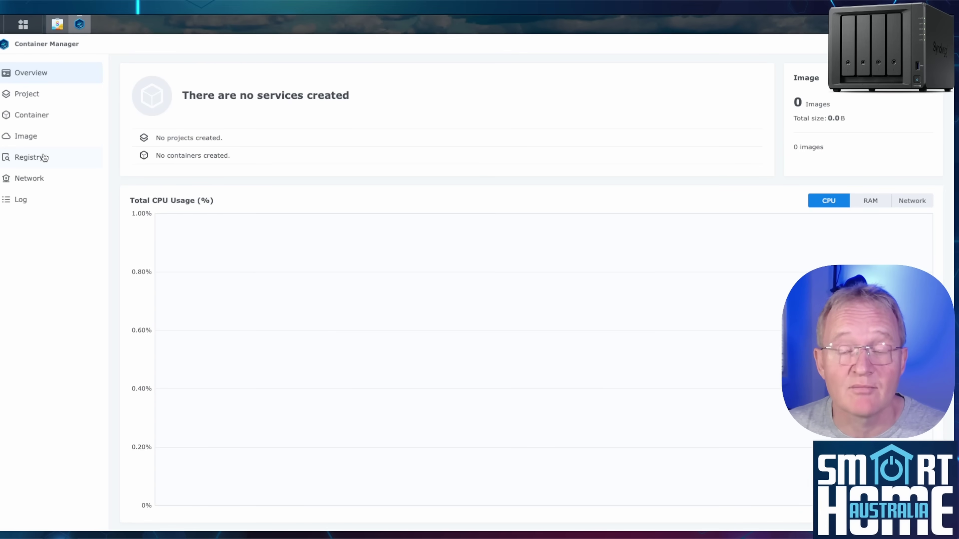
click(44, 157)
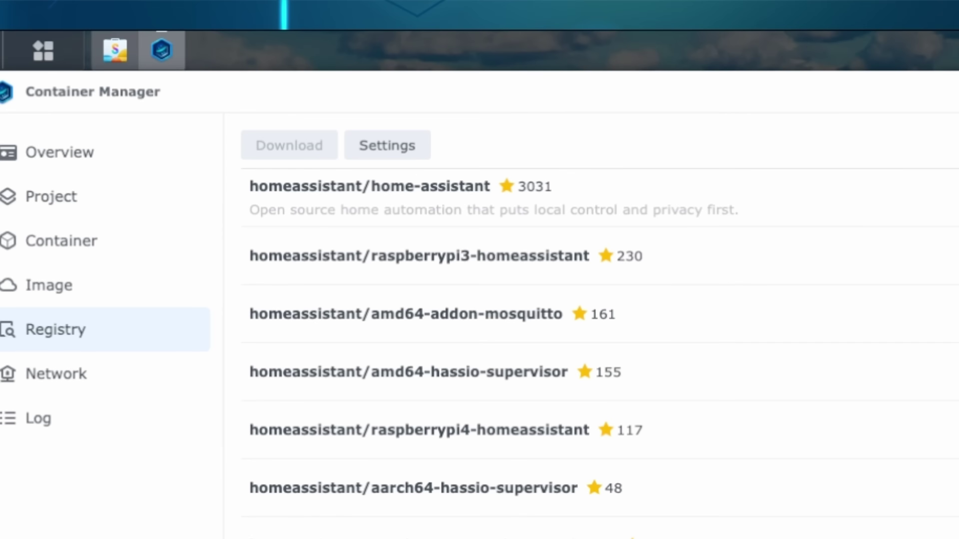
click(658, 195)
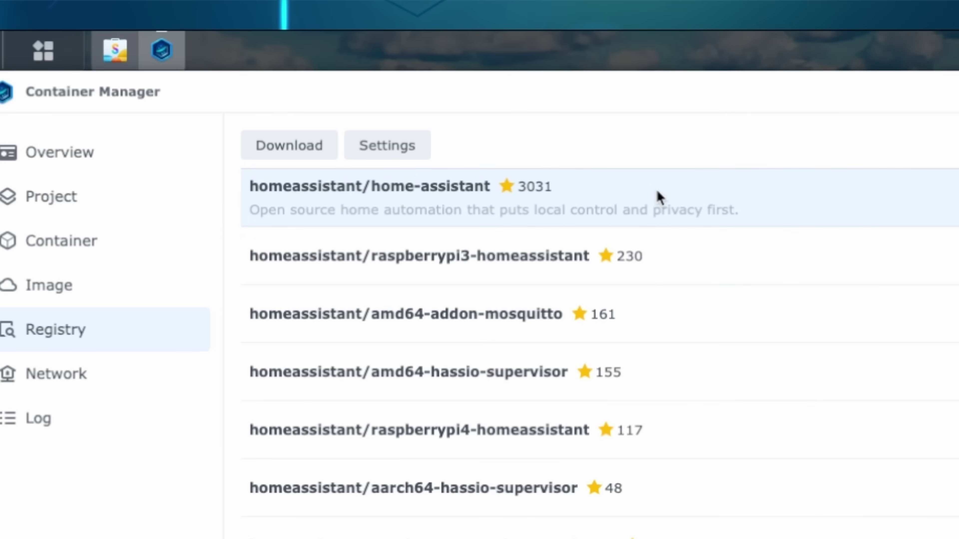
click(265, 151)
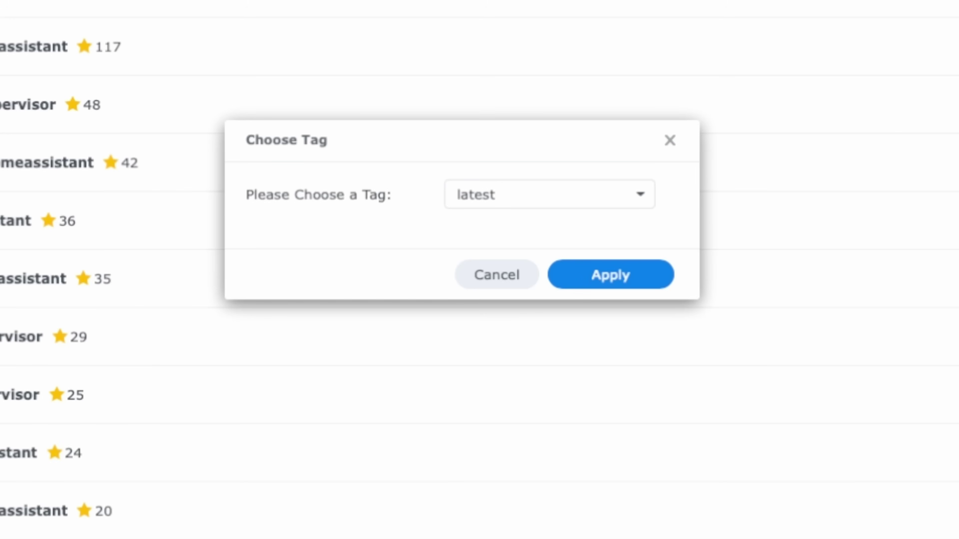
- Confirm the 'latest' tag for the home-assistant image download
click(611, 275)
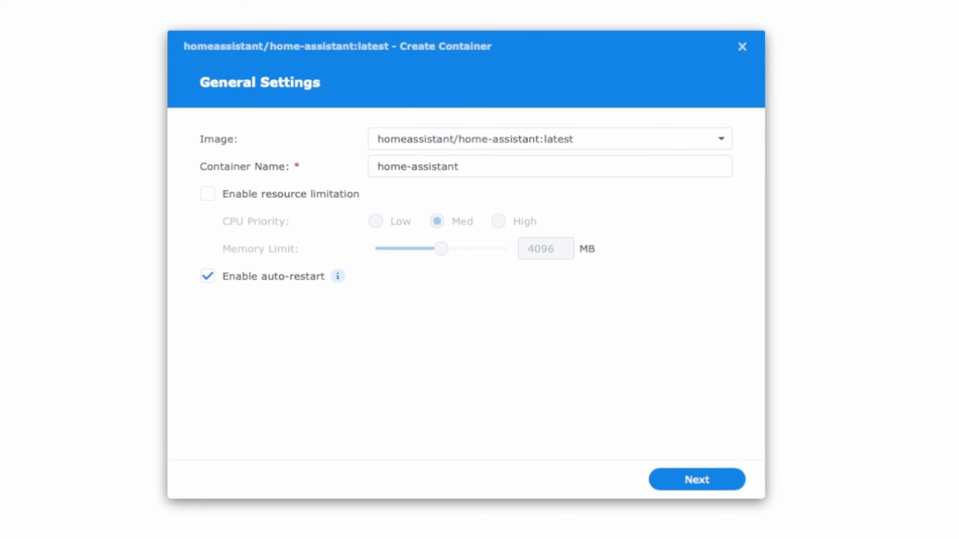
- Create the folders docker/homeassistant/config and map config as a Read/Write container volume
click(720, 485)
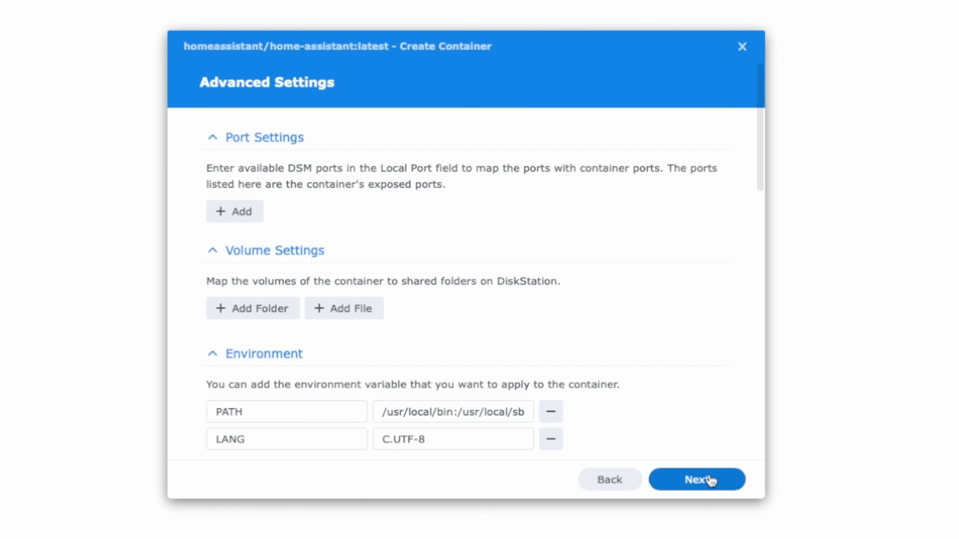
click(276, 322)
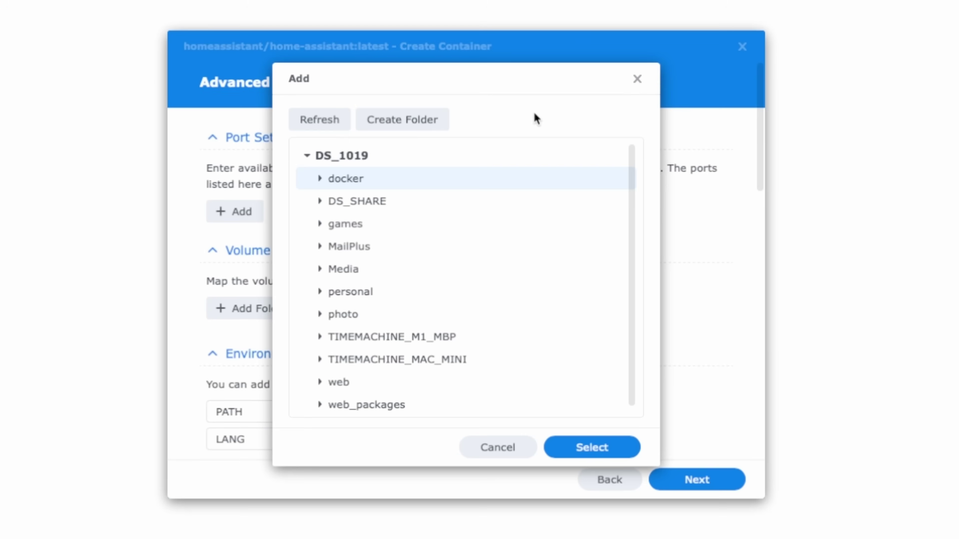
click(412, 128)
text(homeassistant)
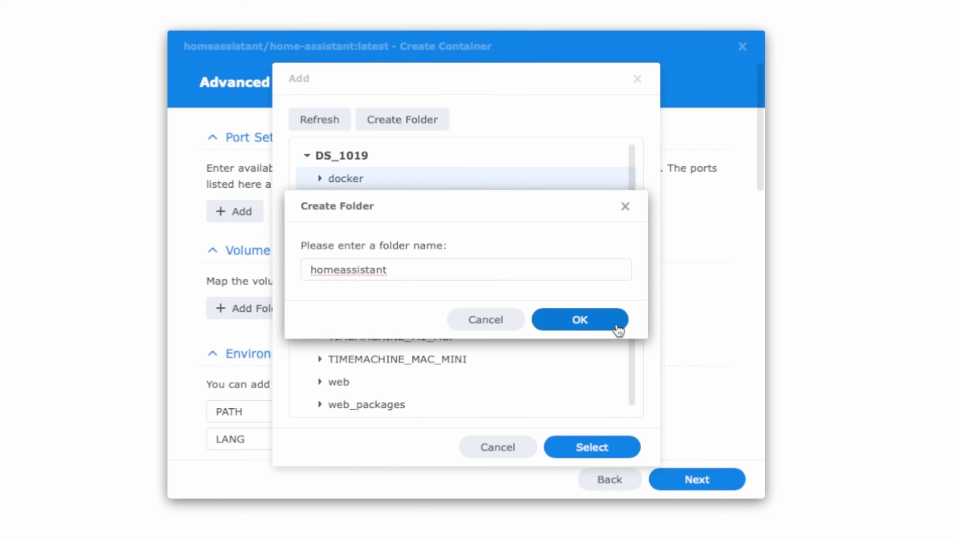
click(617, 327)
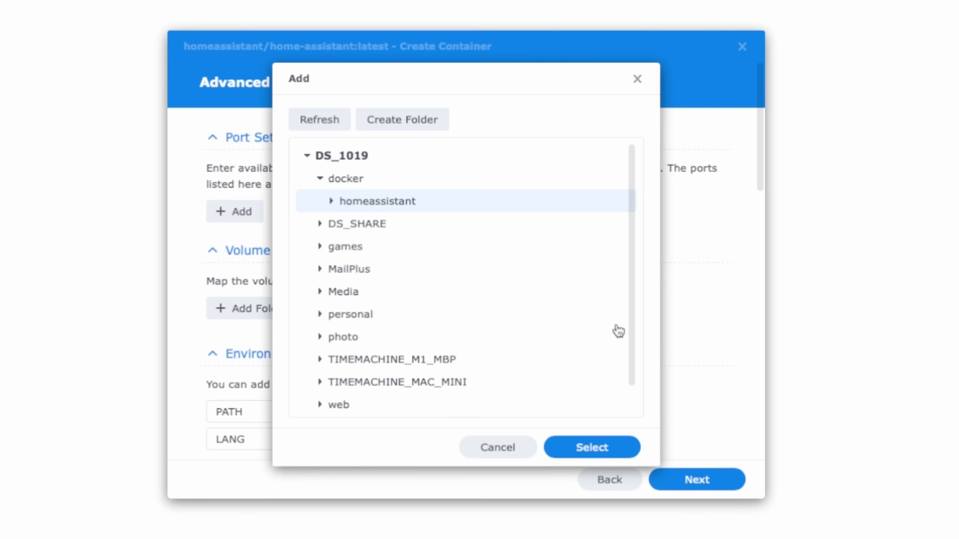
click(435, 132)
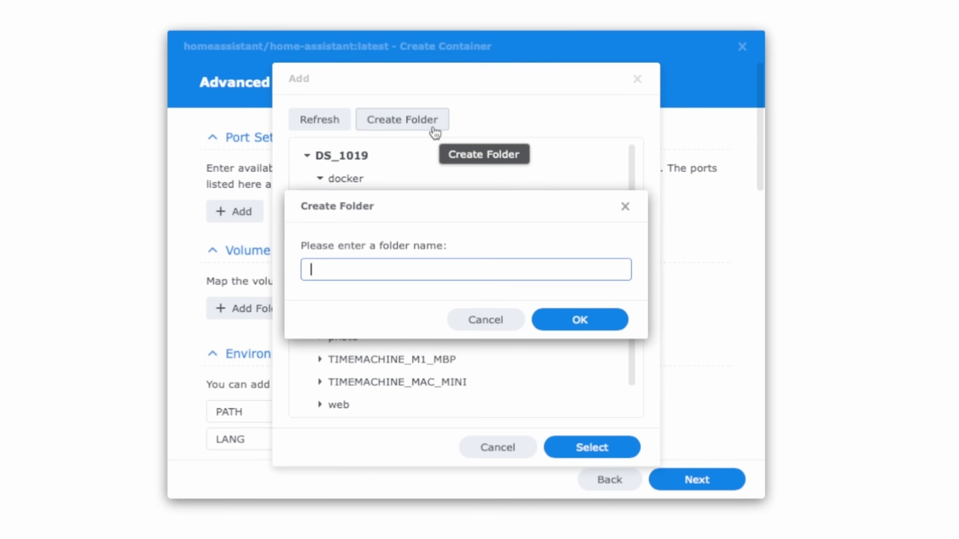
text(config)
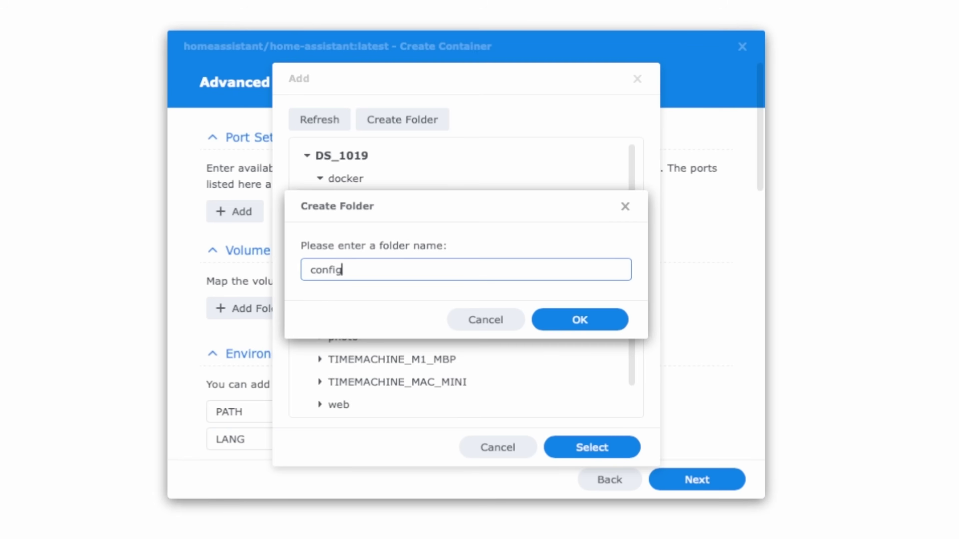
key(Return)
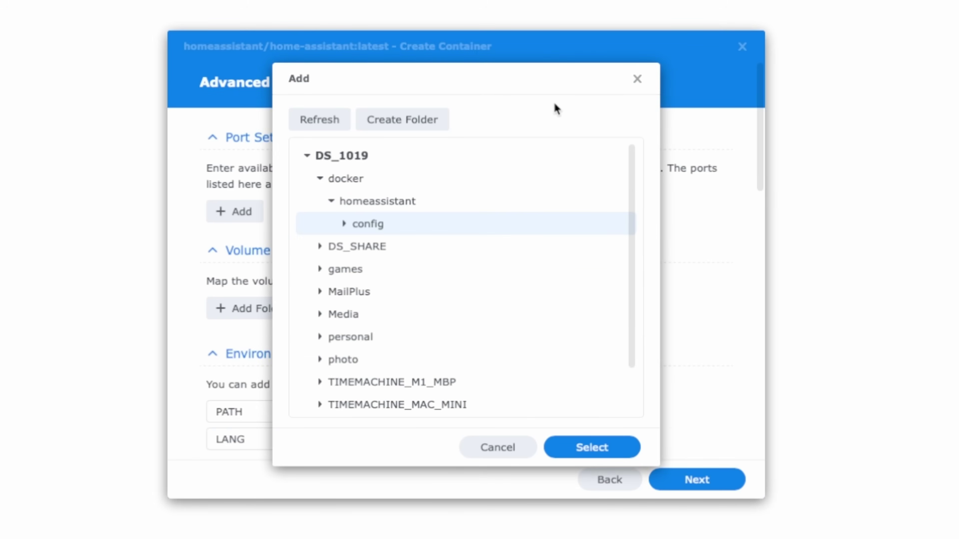
click(587, 448)
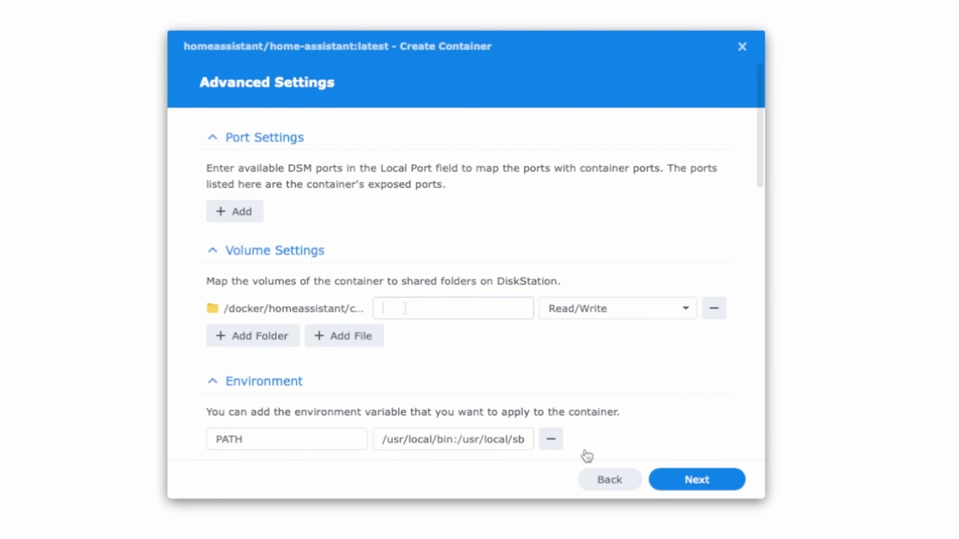
- Set the config volume's mount path to /config
click(405, 308)
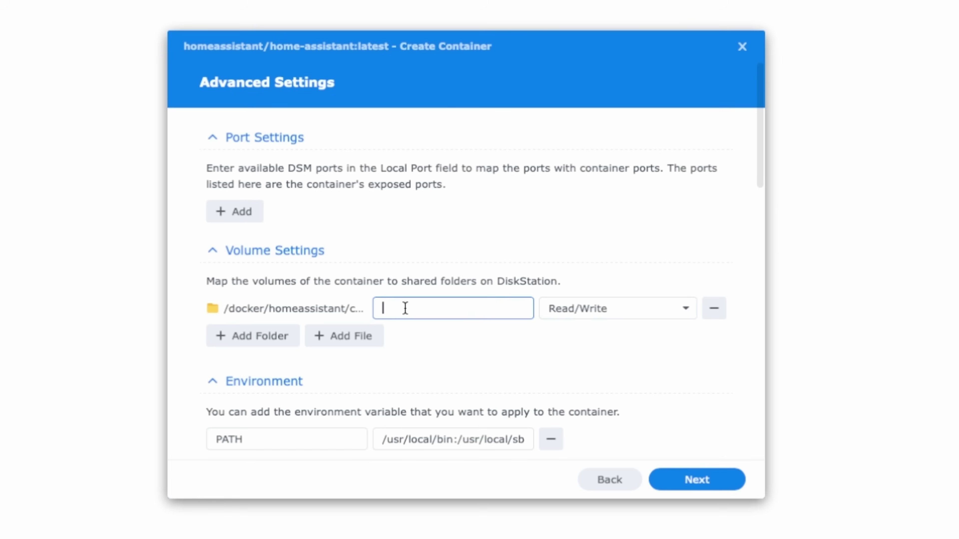
text(/config)
scroll(499, 350, down, 8)
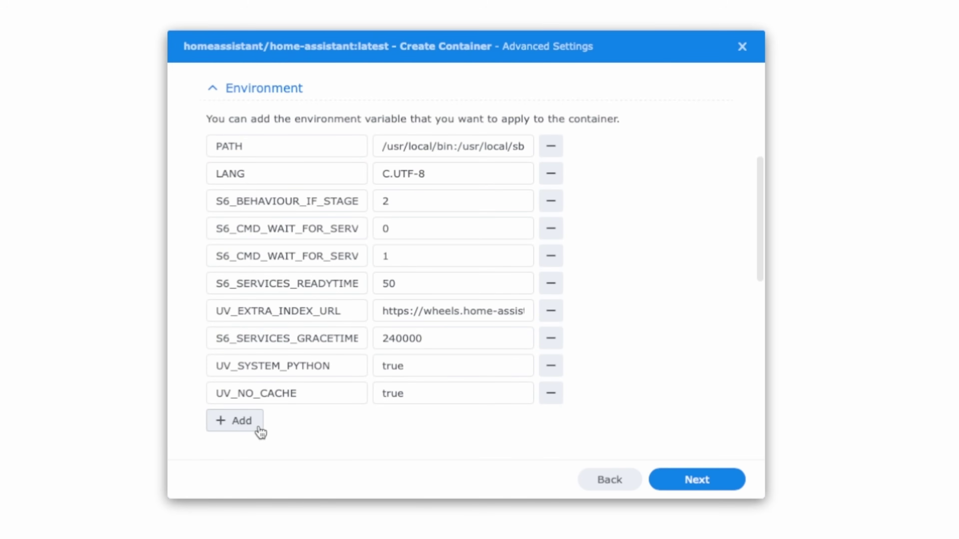
- Add a TZ environment variable, looking up Sydney's time zone name Australia/Sydney
click(260, 433)
text(TZ)
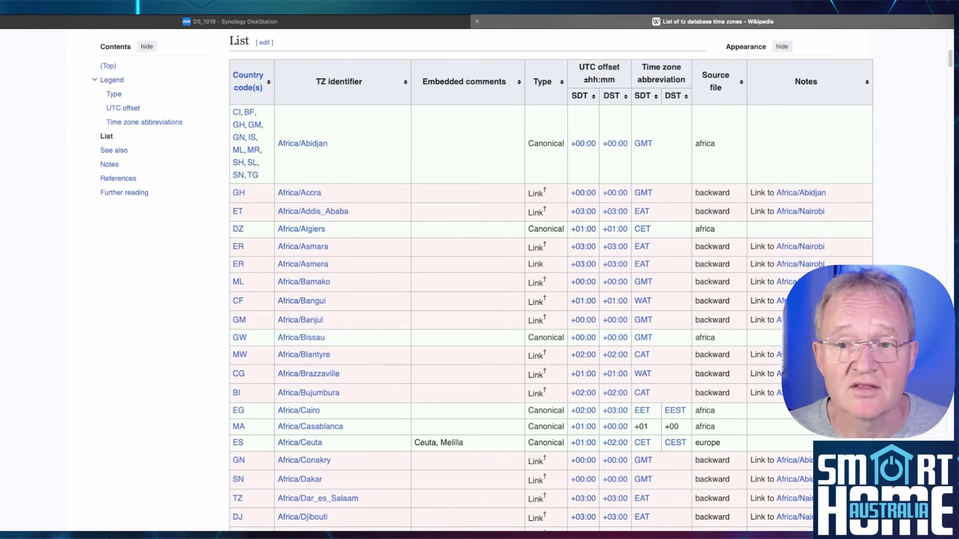
key(super+f)
text(syd)
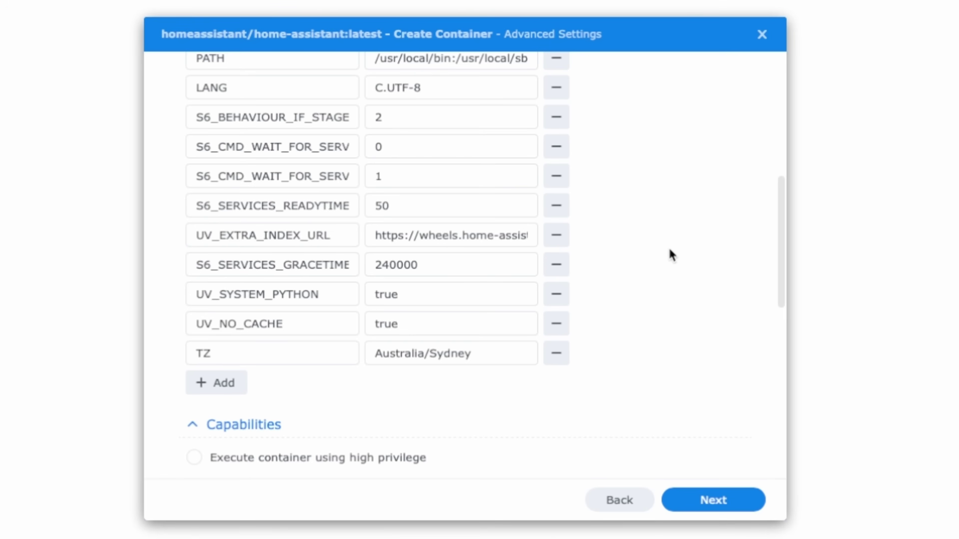
- Set the container's network to host and move on to the Summary page
scroll(671, 255, down, 15)
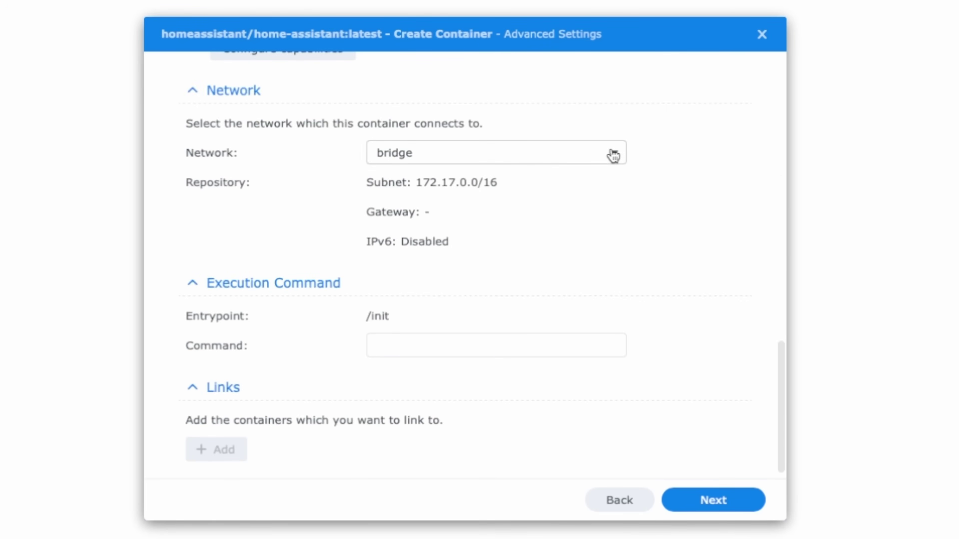
click(614, 155)
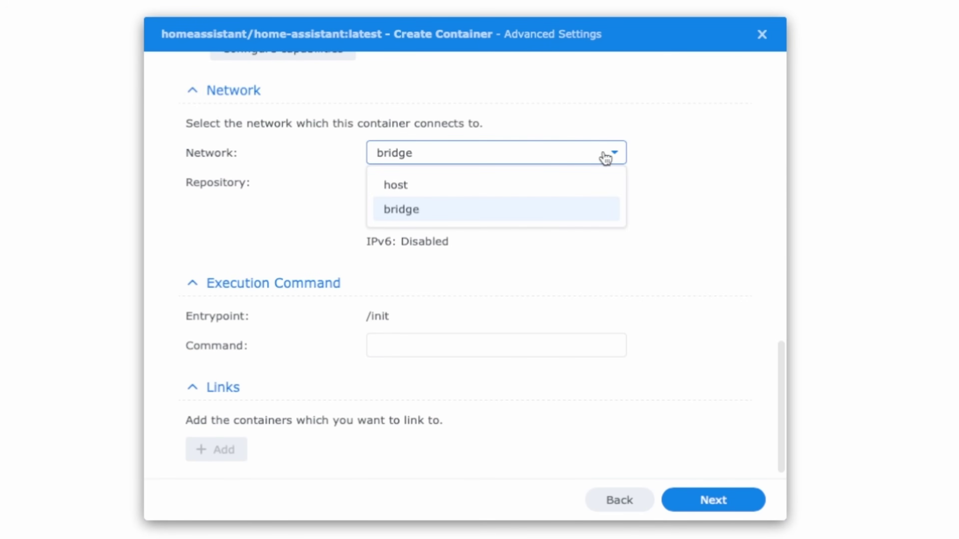
click(540, 183)
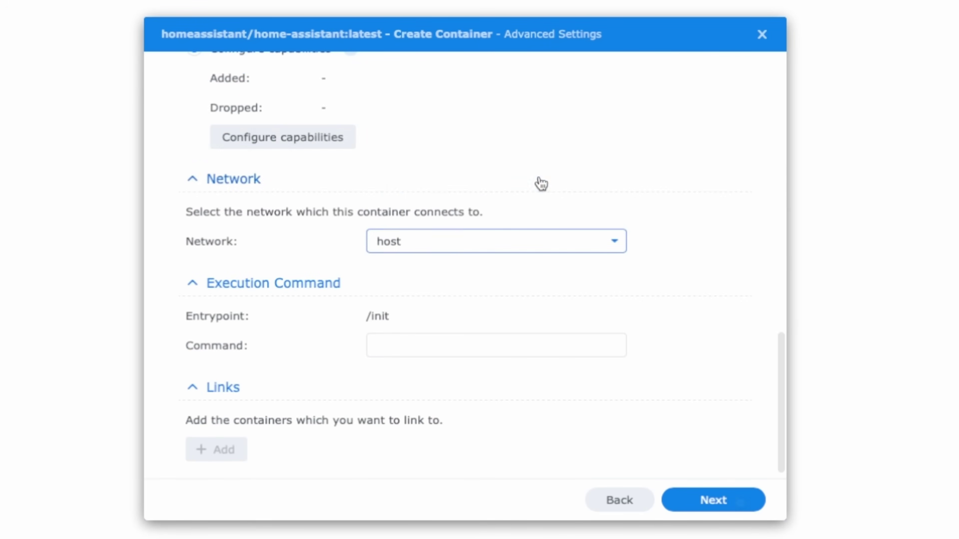
click(739, 501)
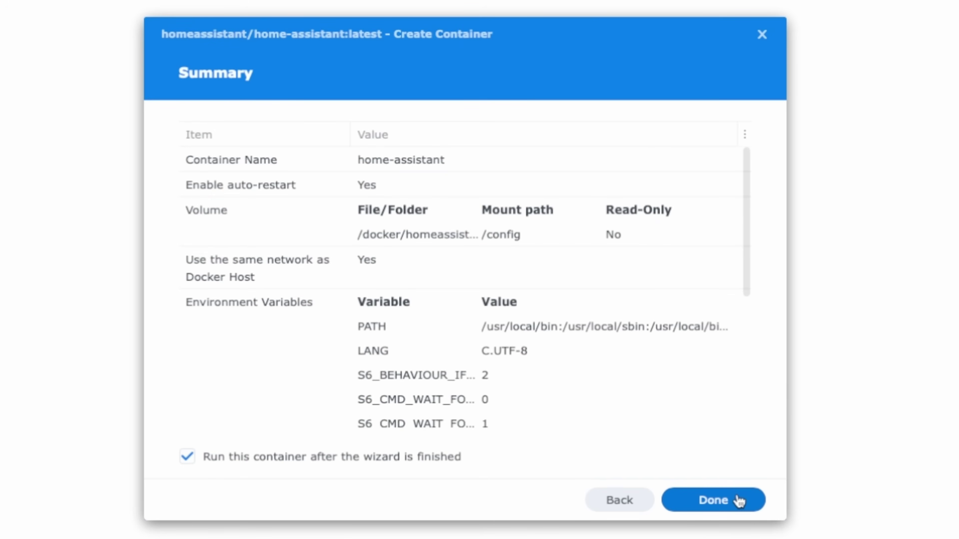
- Finish the wizard so the home-assistant container is created and started
click(739, 501)
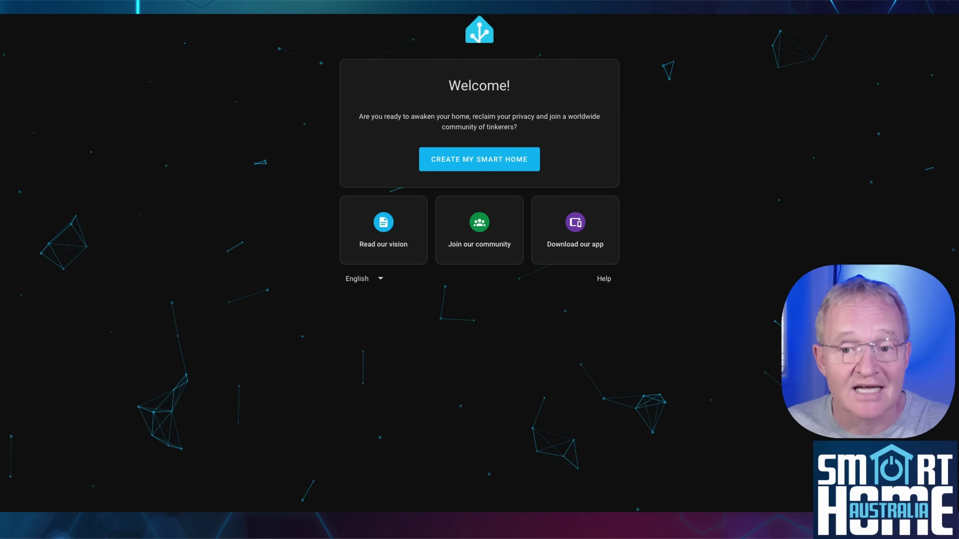
- Begin Home Assistant onboarding, confirm Sydney as home location, and leave analytics sharing off
click(469, 167)
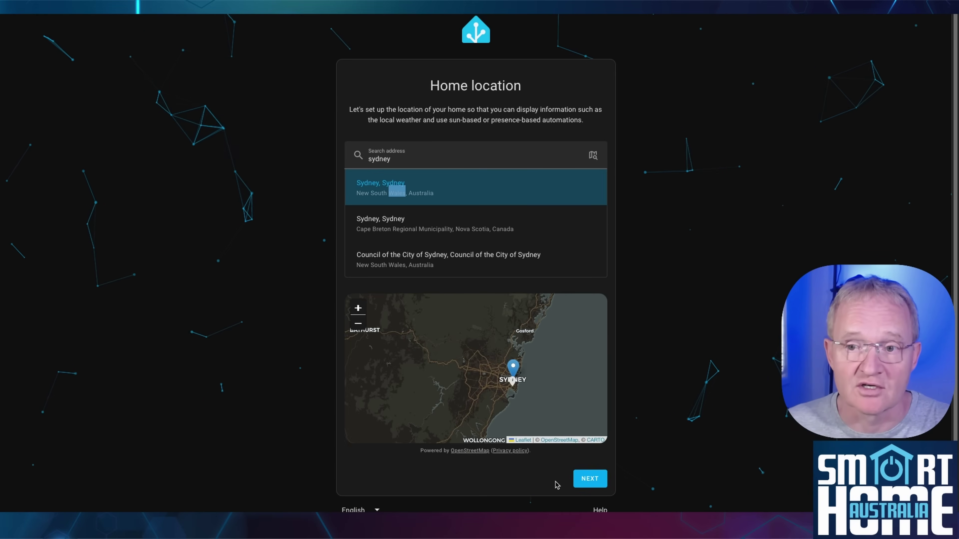
click(588, 485)
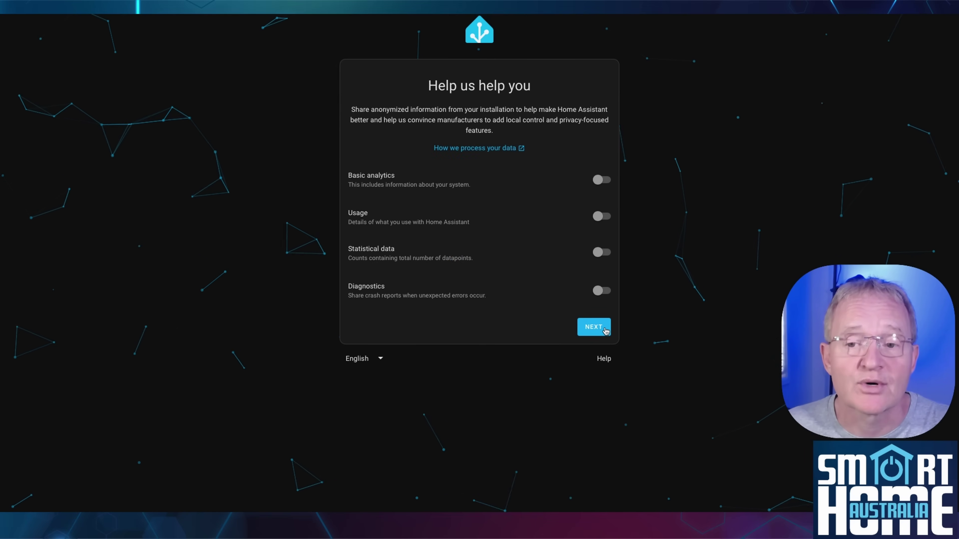
click(604, 329)
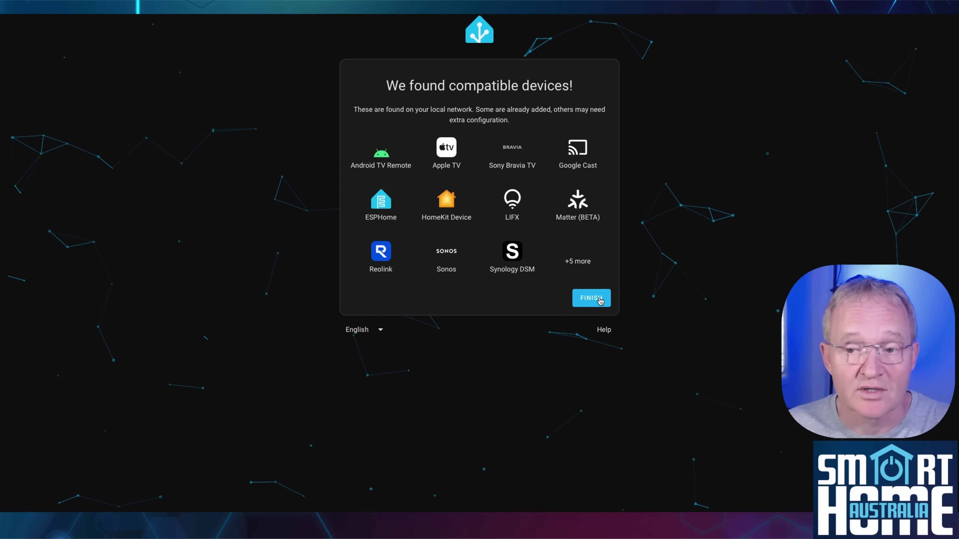
click(599, 300)
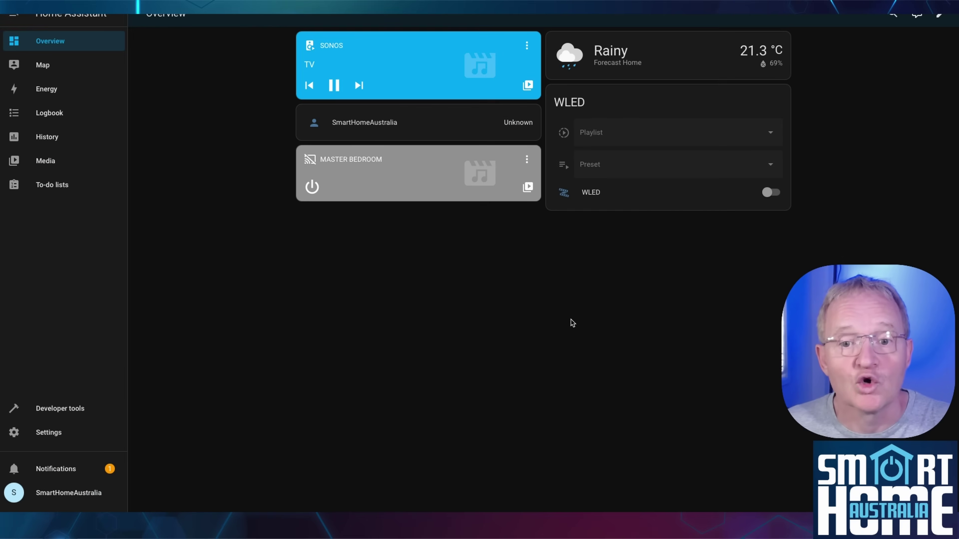